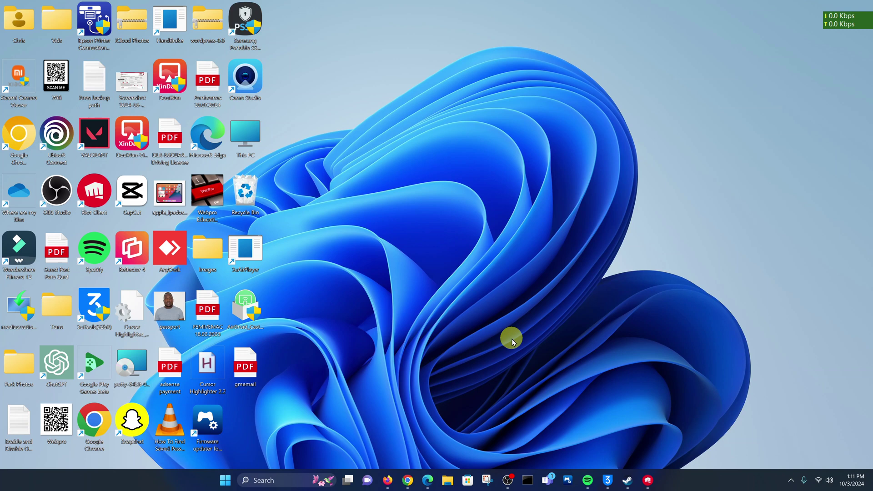
- Bring back the Riot Client window showing VALORANT awaiting an update, and close it
click(647, 480)
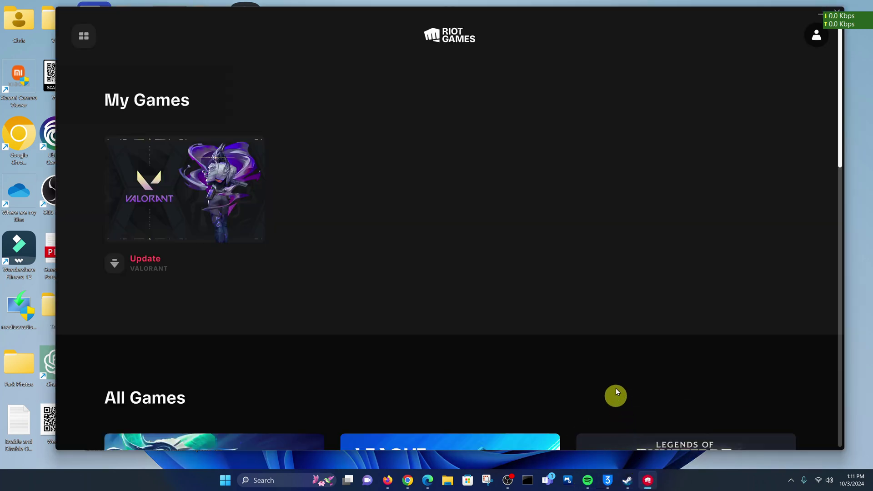
click(816, 11)
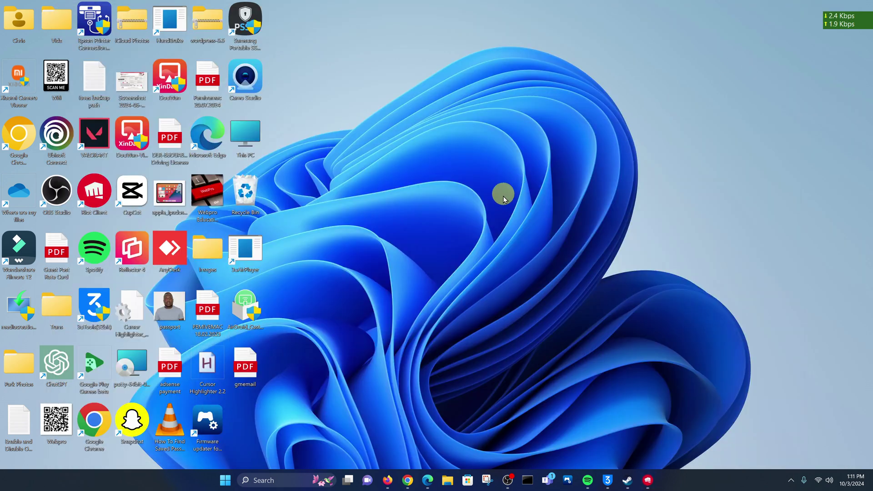
click(647, 480)
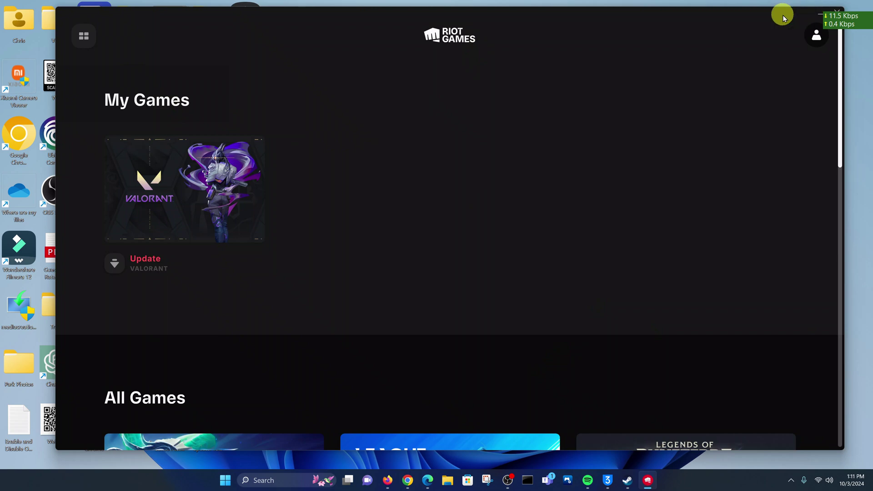
drag(781, 15, 712, 66)
click(750, 64)
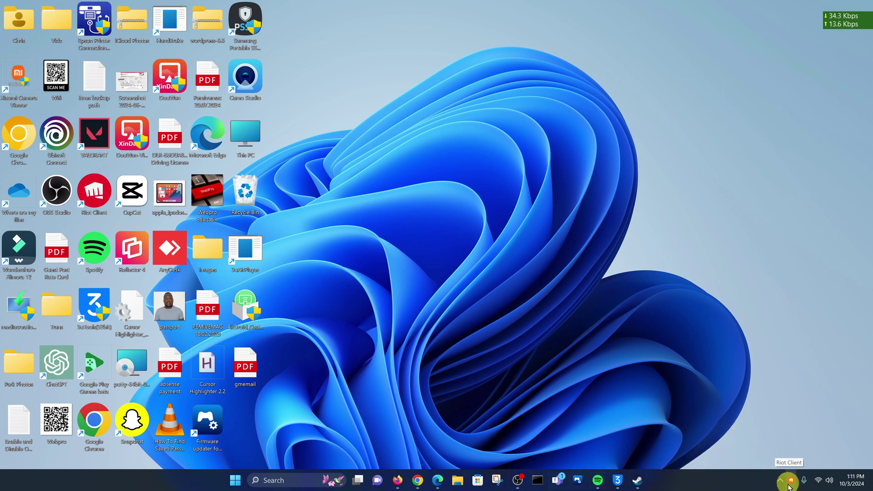
- Exit Riot Client from its system tray icon menu so it stops running
click(780, 482)
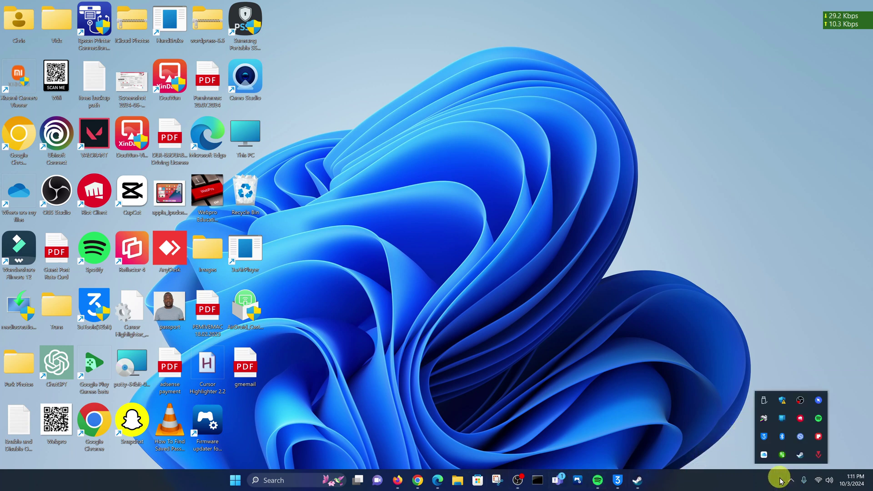
right_click(800, 421)
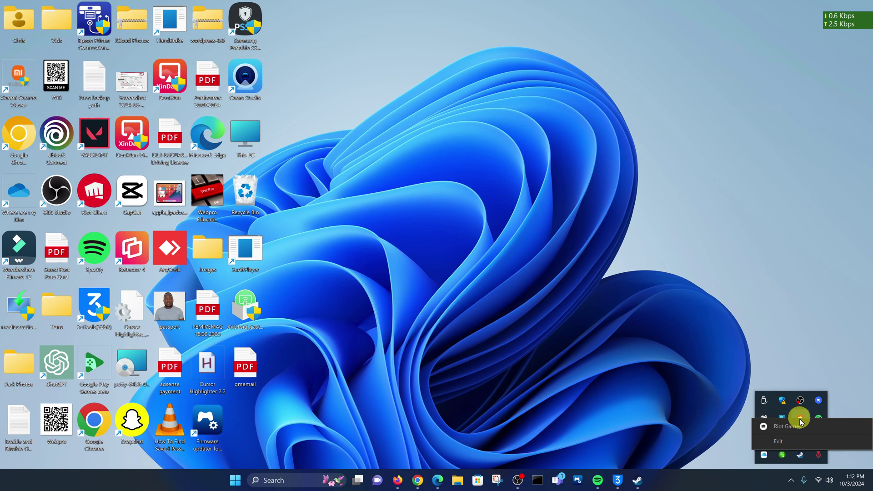
click(794, 441)
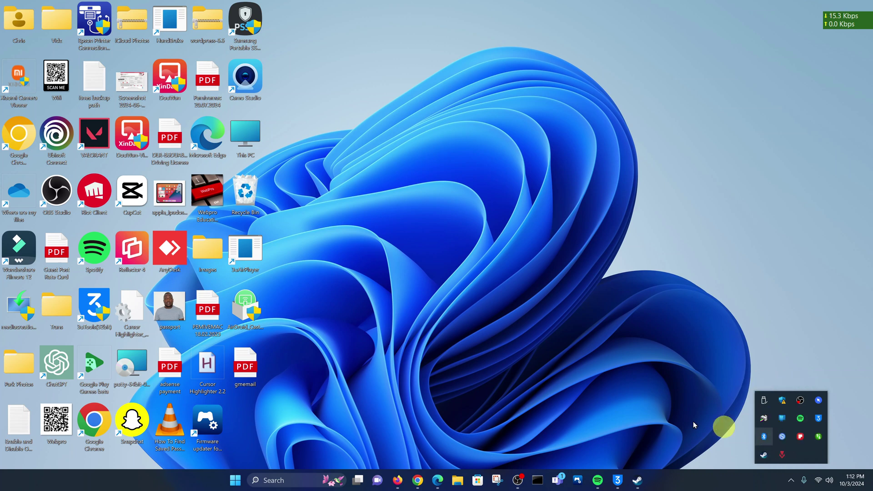
click(601, 399)
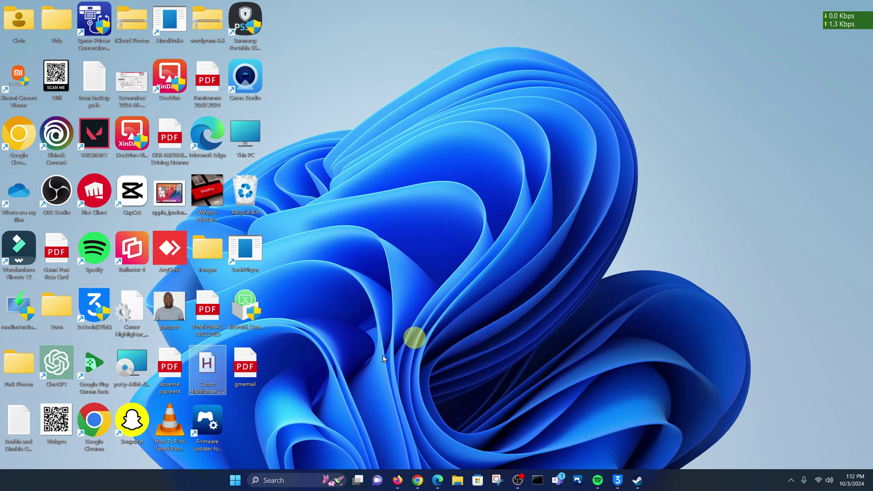
- Open Settings from Start and go to Apps > Apps & features
click(234, 482)
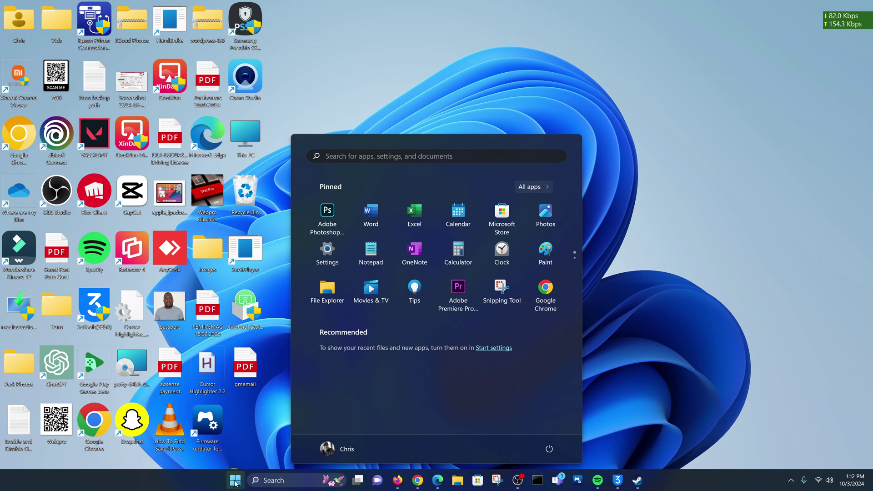
click(324, 255)
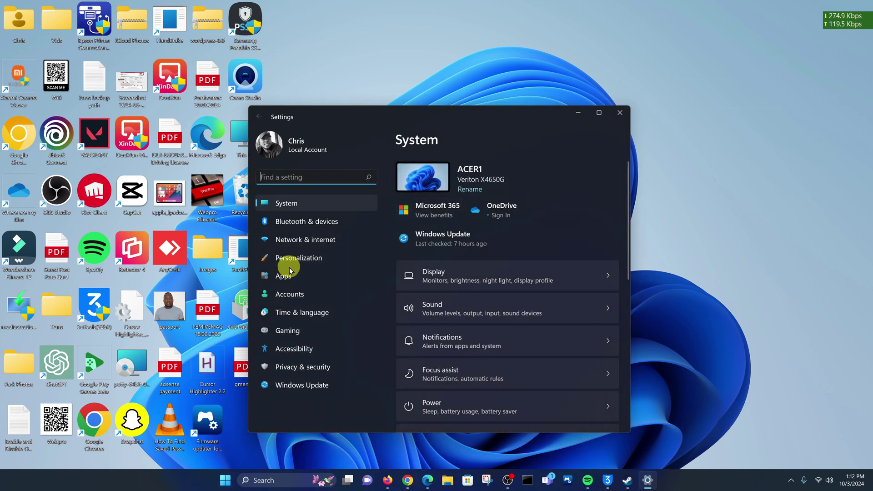
click(287, 274)
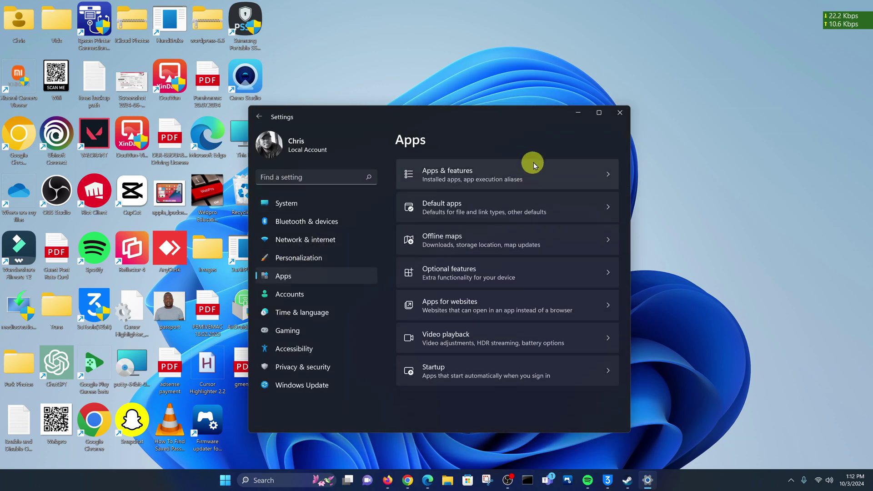
click(546, 173)
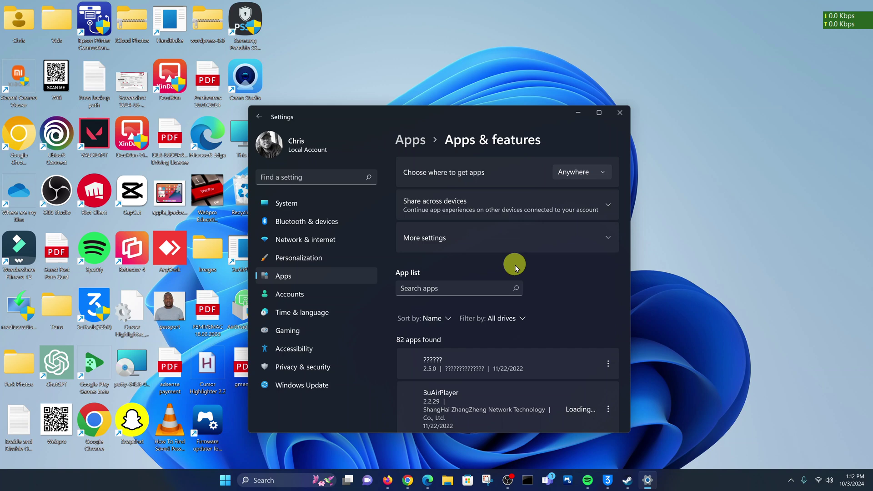
- Scroll the installed-app list down to VALORANT (5.45 GB)
scroll(514, 264, down, 8)
scroll(514, 264, down, 2)
scroll(515, 265, down, 6)
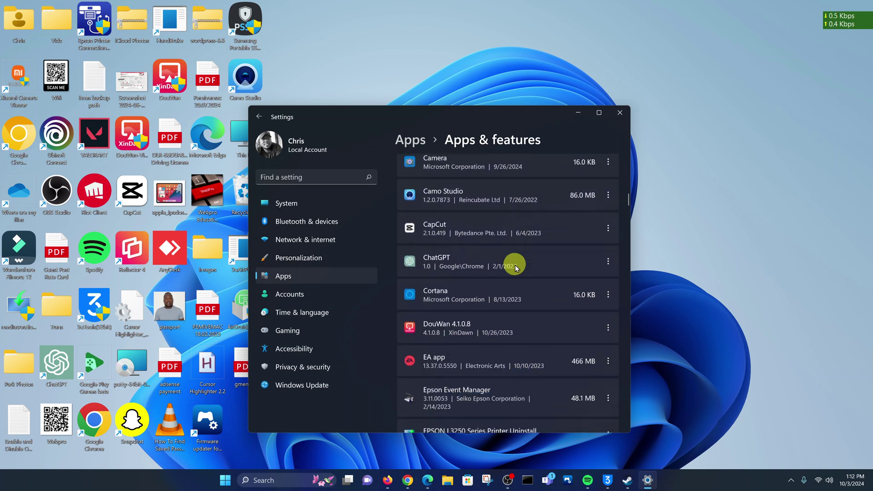
scroll(515, 267, down, 9)
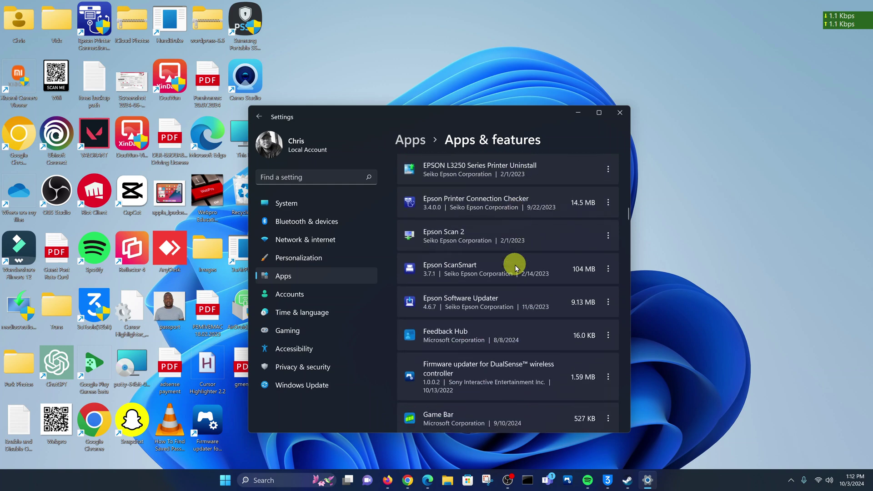
scroll(515, 266, down, 20)
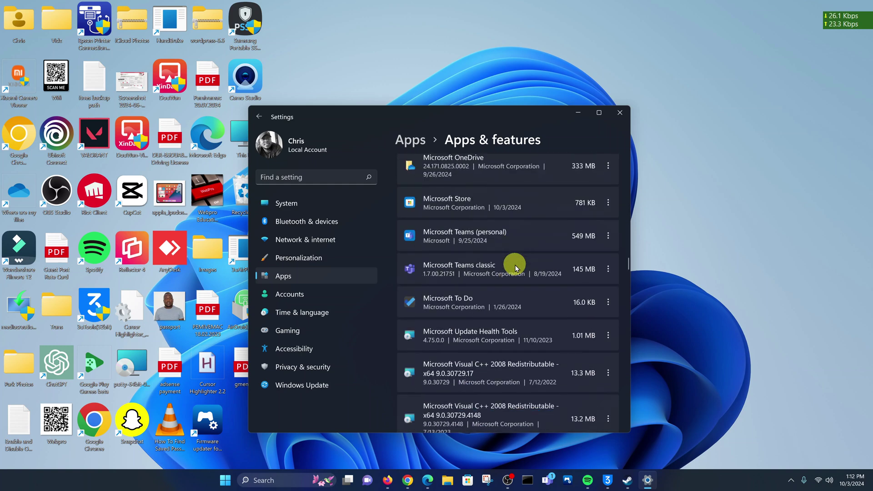
scroll(516, 268, down, 20)
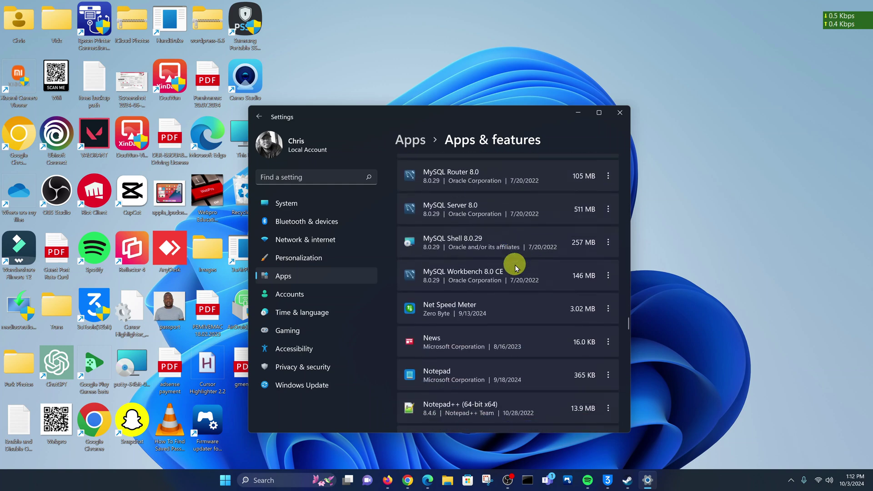
scroll(516, 269, down, 1)
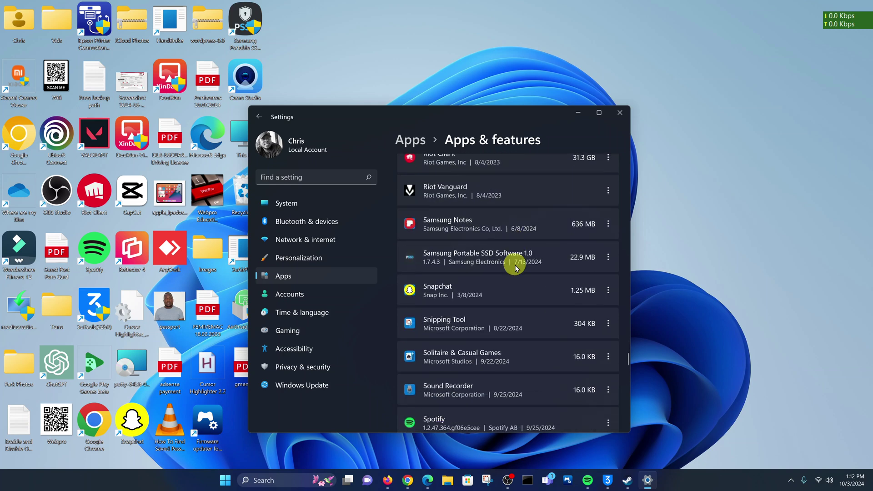
scroll(514, 266, down, 15)
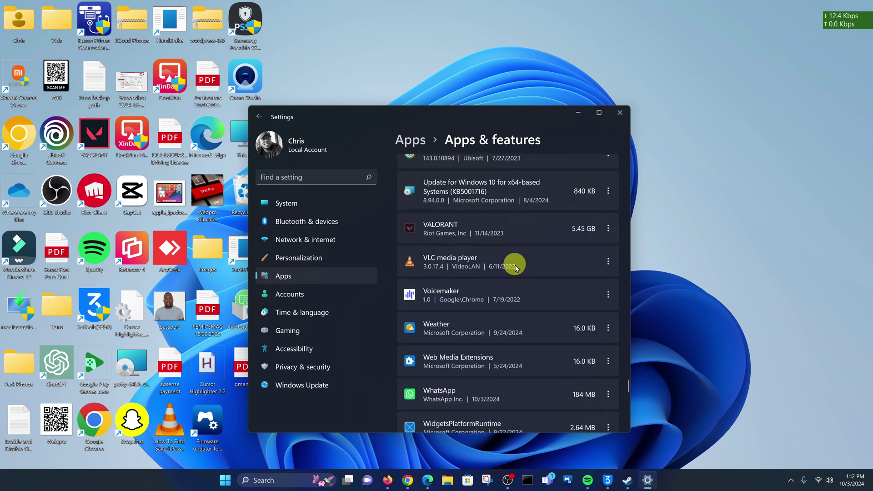
scroll(515, 267, down, 10)
scroll(515, 268, up, 8)
scroll(515, 267, up, 7)
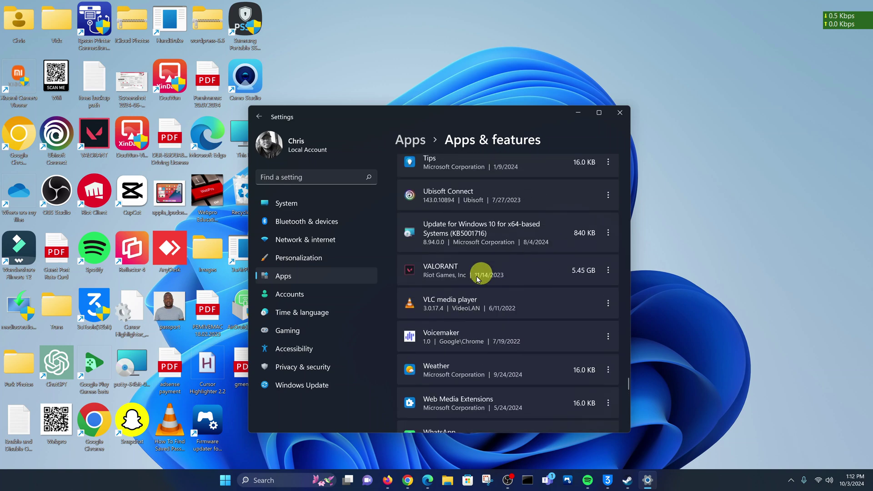
- Uninstall VALORANT from its ⋮ menu, confirm, dismiss the success message with Done, and close Settings
click(608, 271)
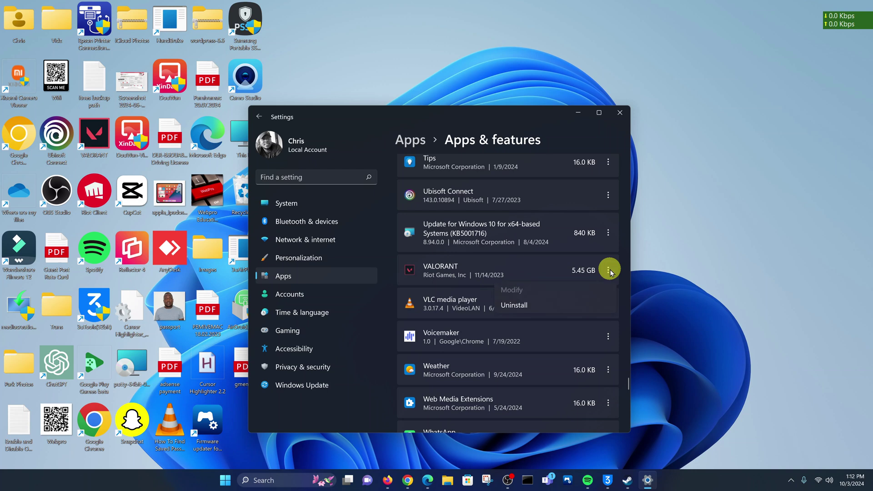
click(566, 305)
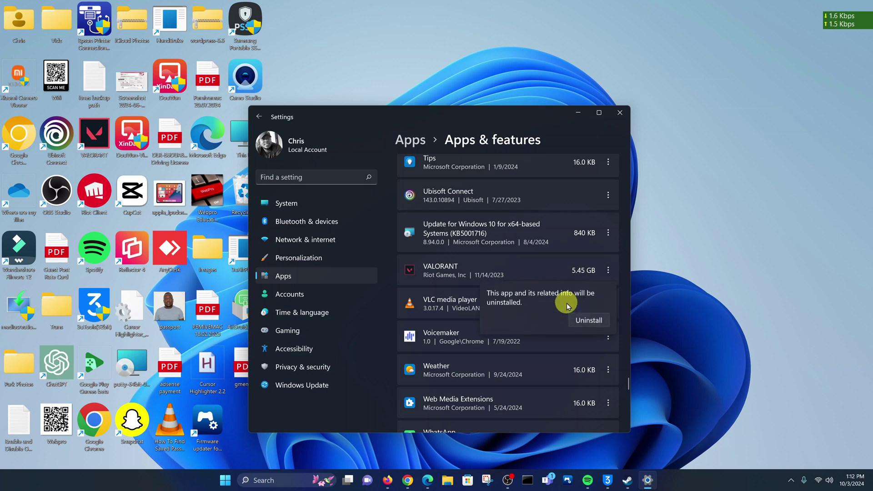
click(587, 320)
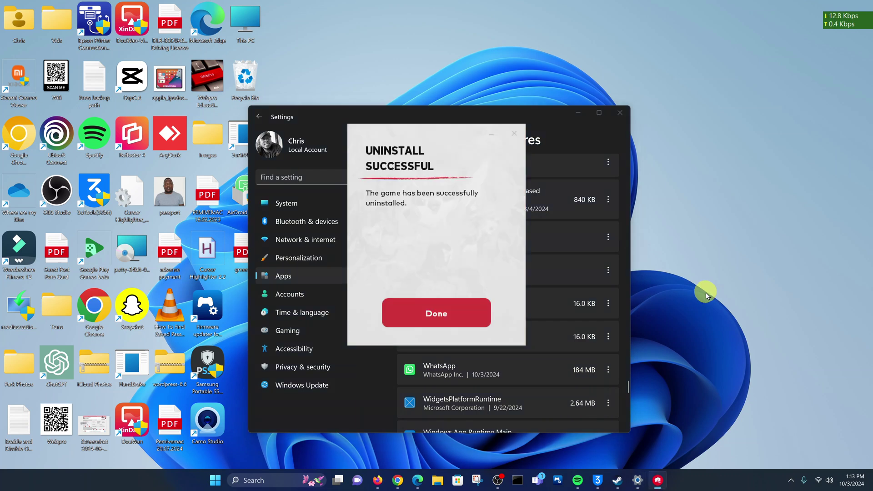
click(429, 314)
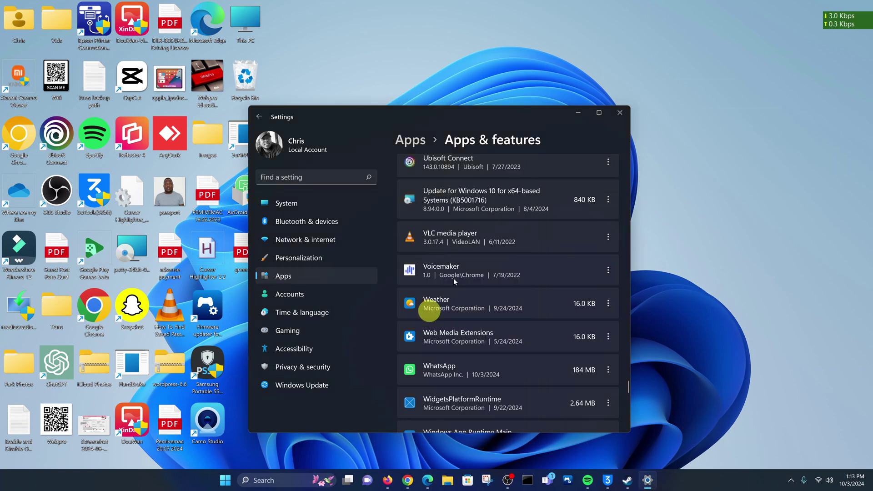
click(618, 113)
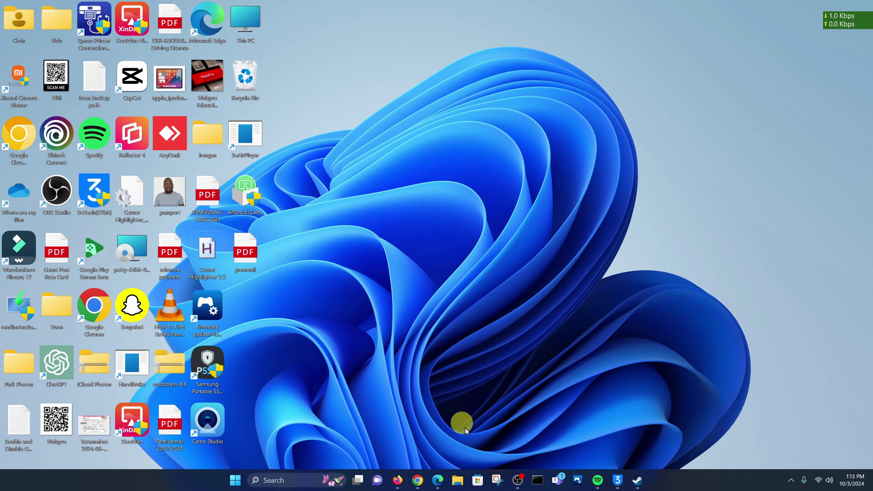
- In File Explorer, browse Local Disk (C:)\Program Files for leftovers, then return to C:
click(457, 481)
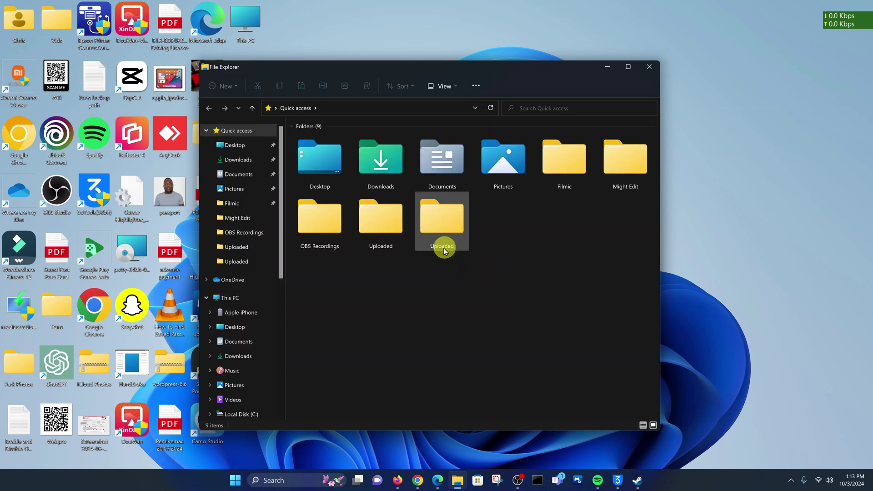
click(230, 300)
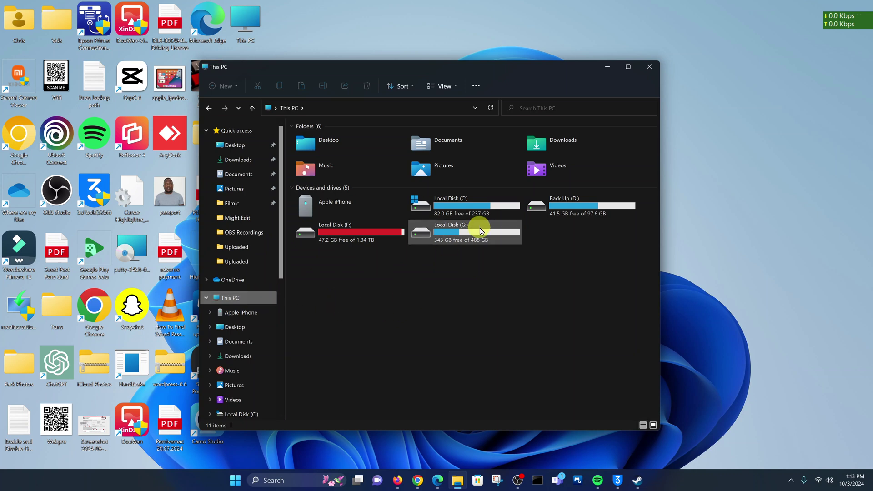
double_click(482, 211)
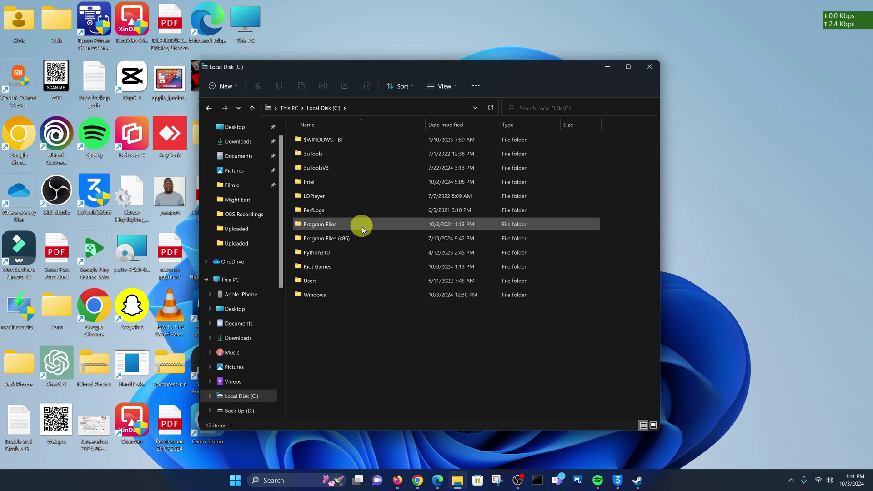
double_click(361, 226)
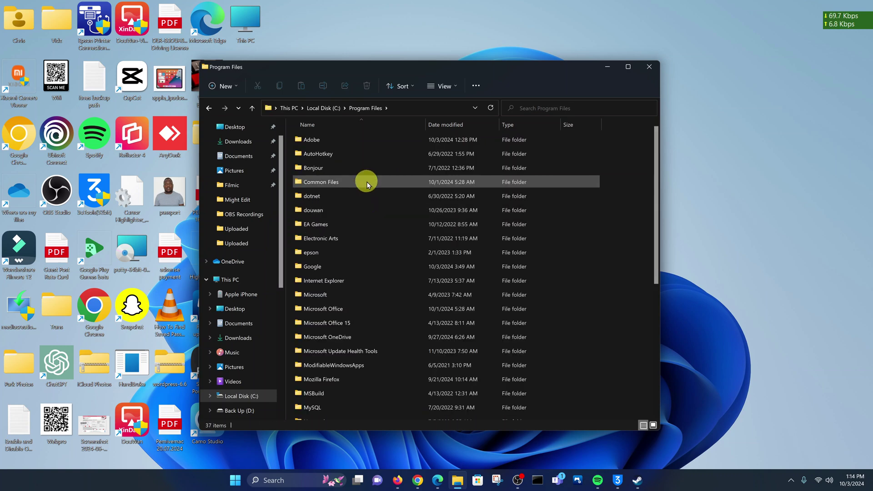
scroll(336, 220, down, 5)
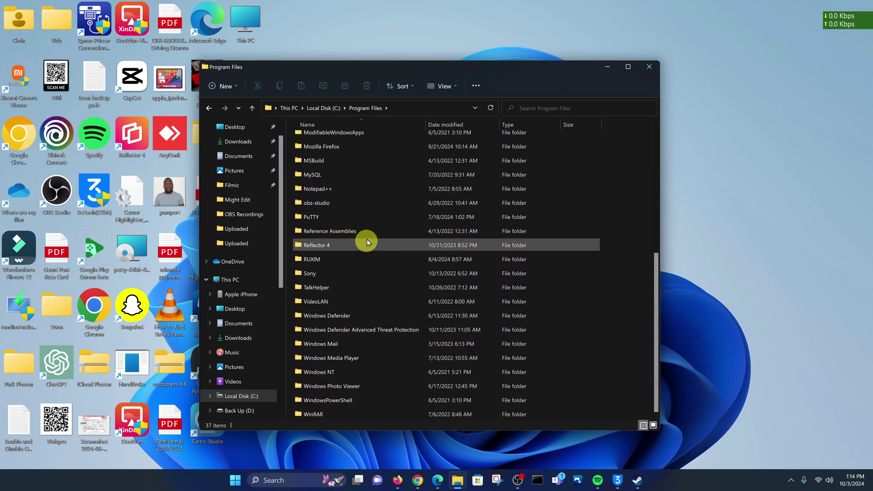
click(212, 110)
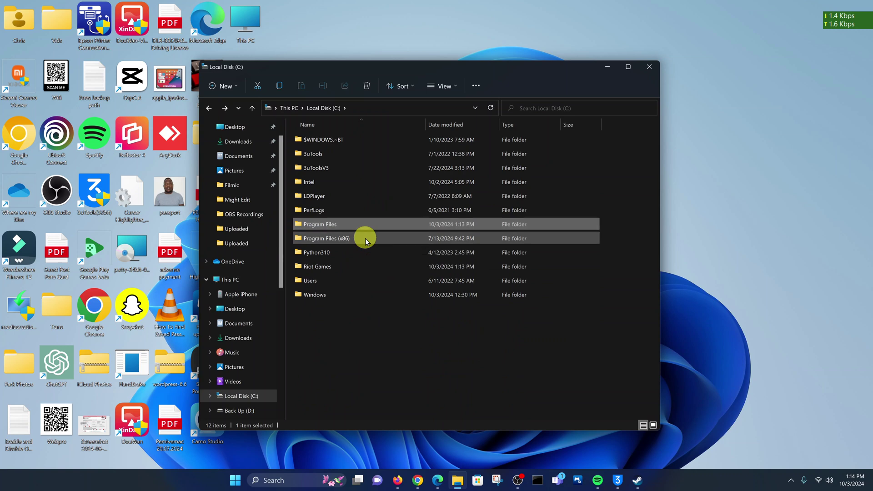
double_click(365, 239)
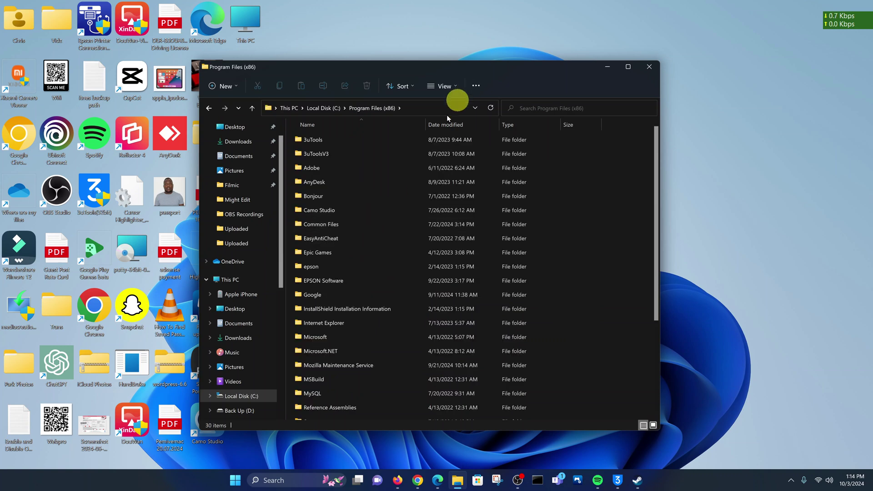
scroll(381, 258, down, 1)
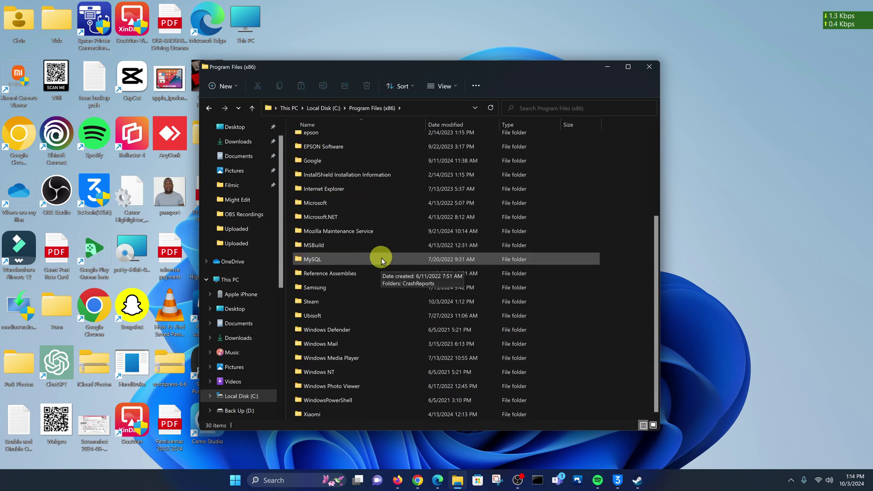
scroll(381, 258, down, 3)
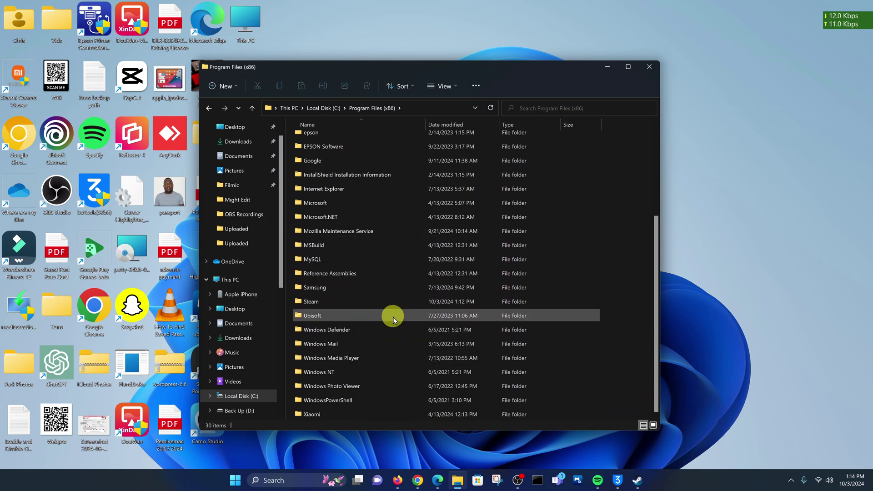
scroll(394, 335, up, 5)
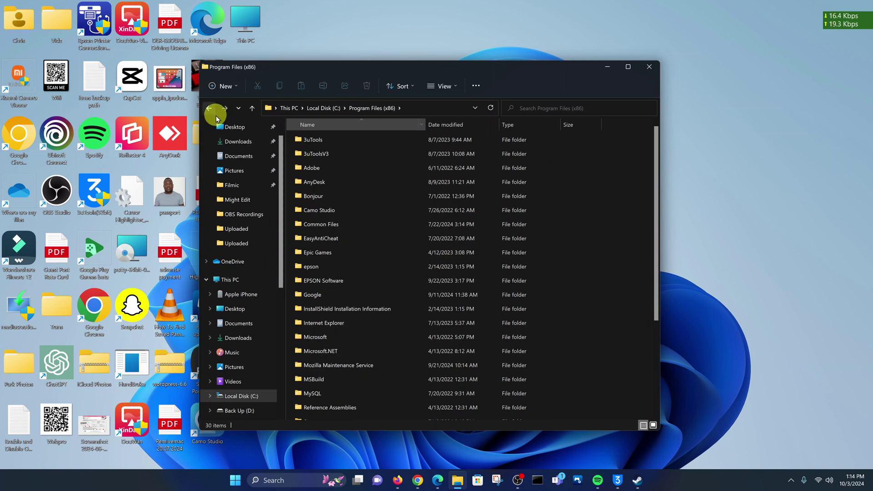
click(208, 113)
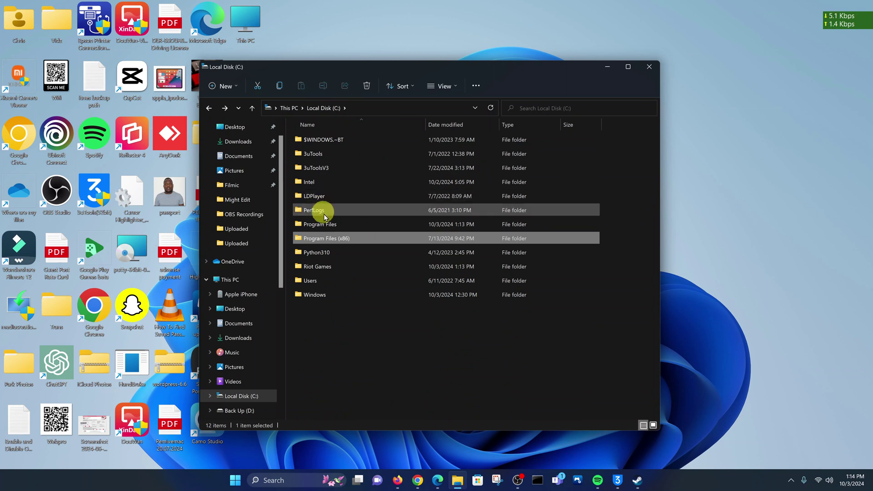
- Check Riot Games\Riot Client, which holds only RiotClientServices.exe.old, then close File Explorer
double_click(348, 267)
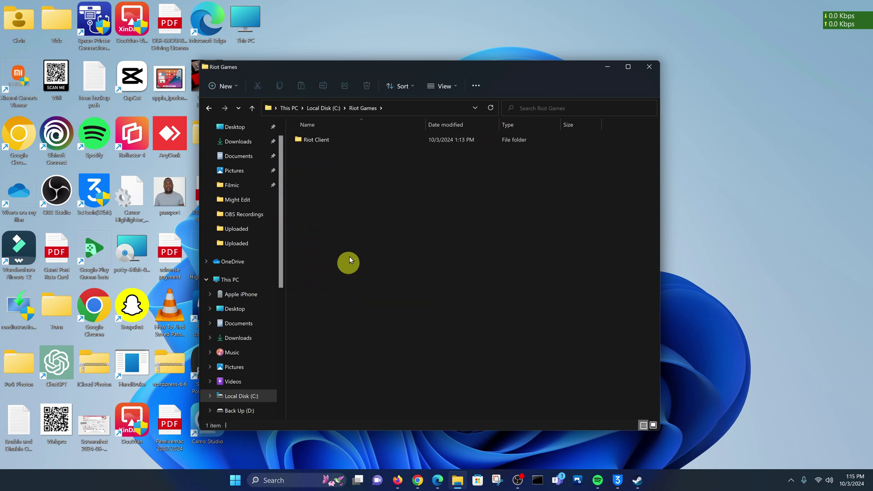
double_click(317, 141)
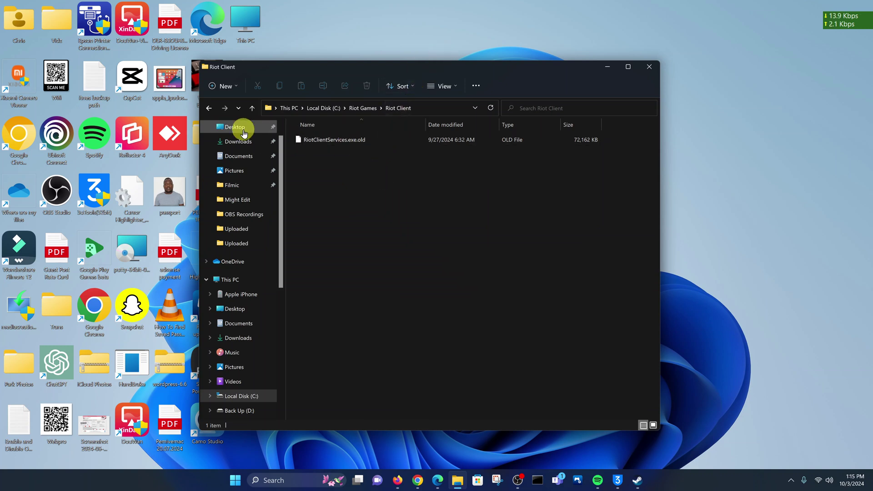
click(208, 108)
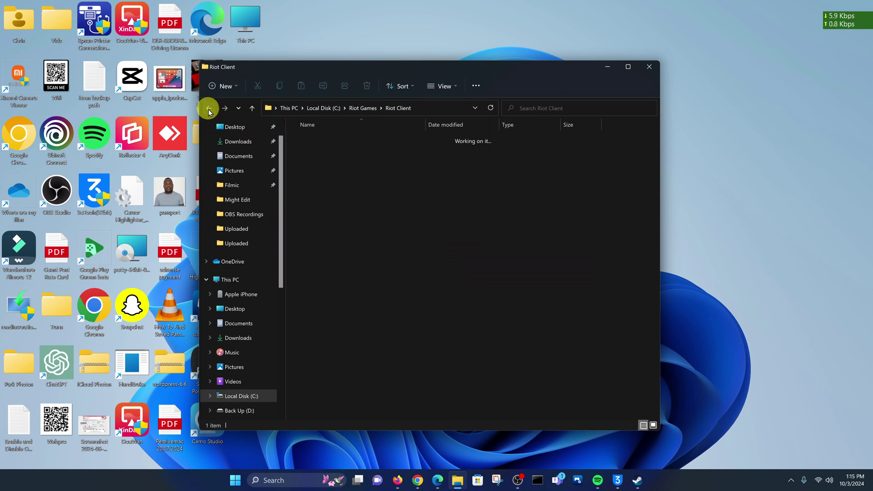
click(649, 68)
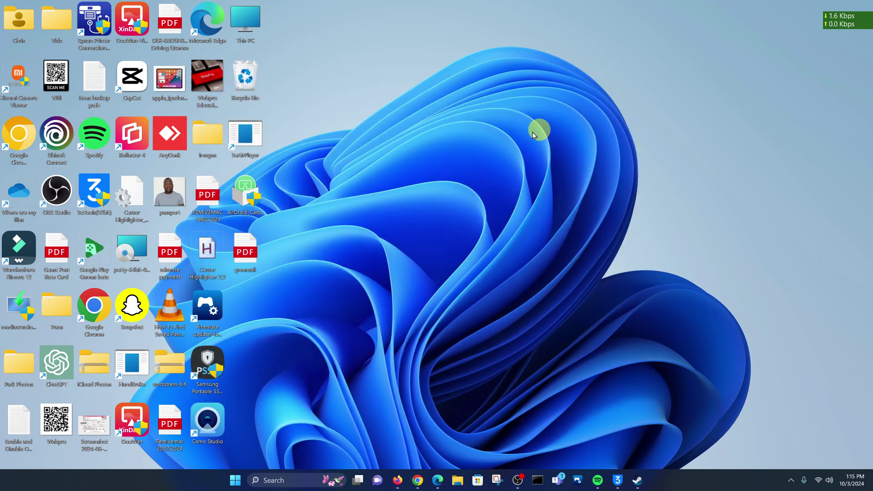